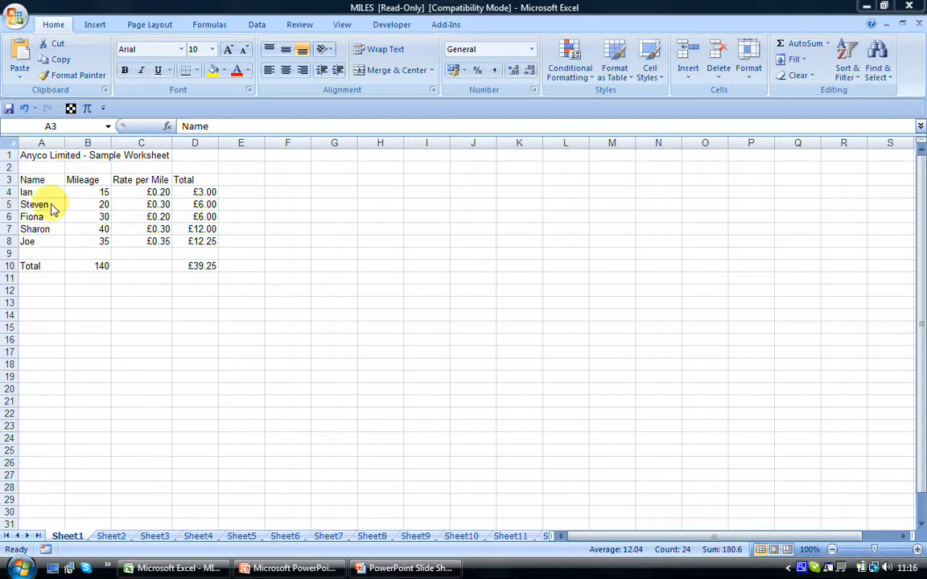
Select the mileage table A3:D8, and return to the single header cell A3.
key(ctrl+c)
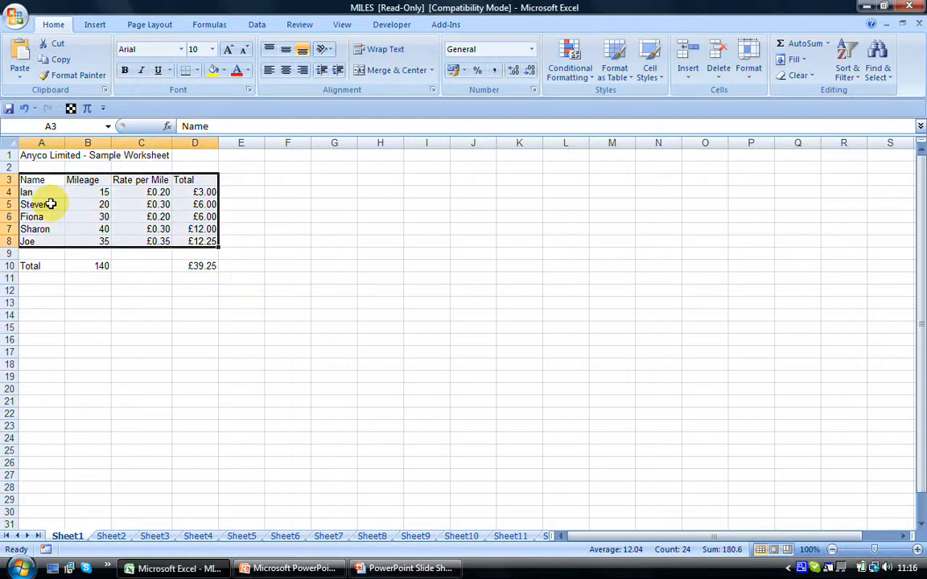
click(51, 205)
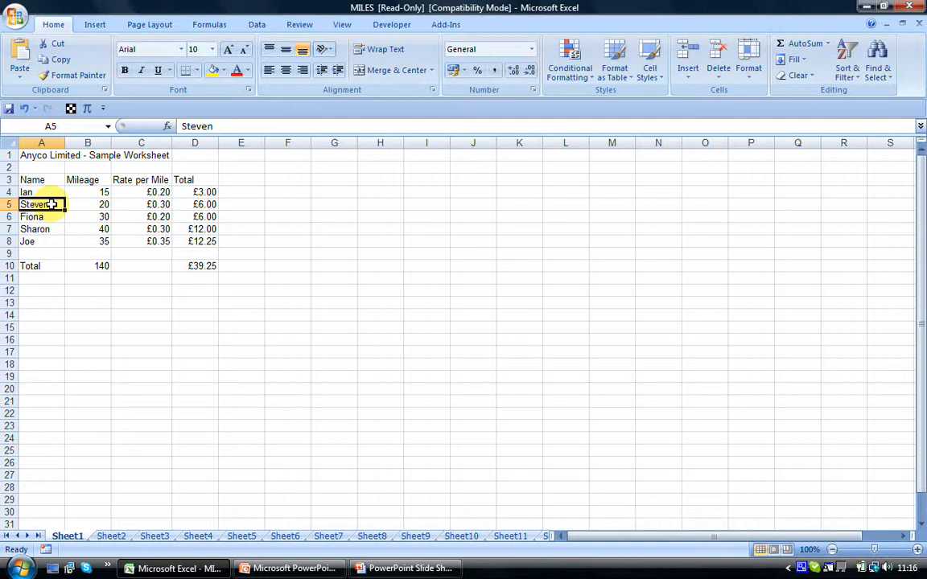
key(Up)
key(Up)
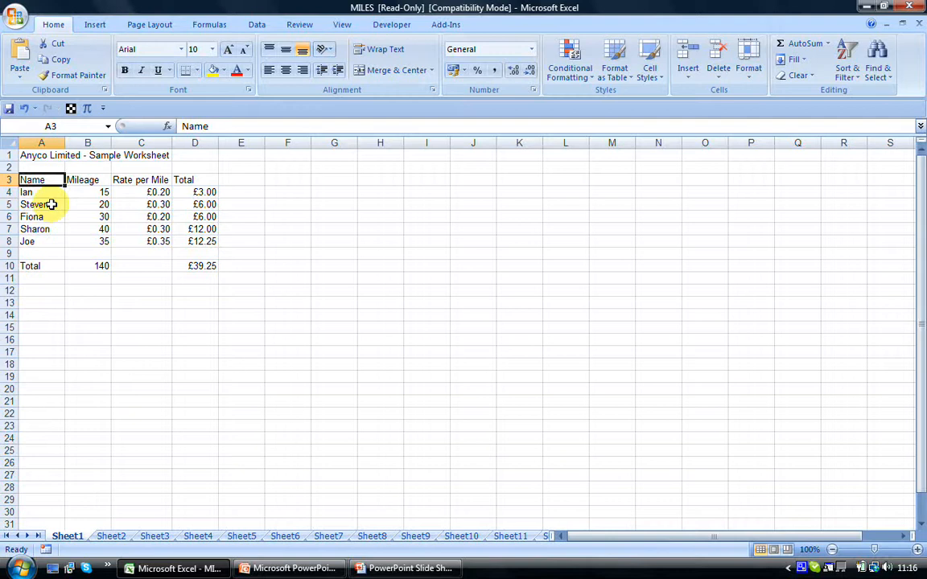
Move the active cell around the table's corners from A3 to D3, D8 and A8.
key(Right)
key(Right)
key(Right)
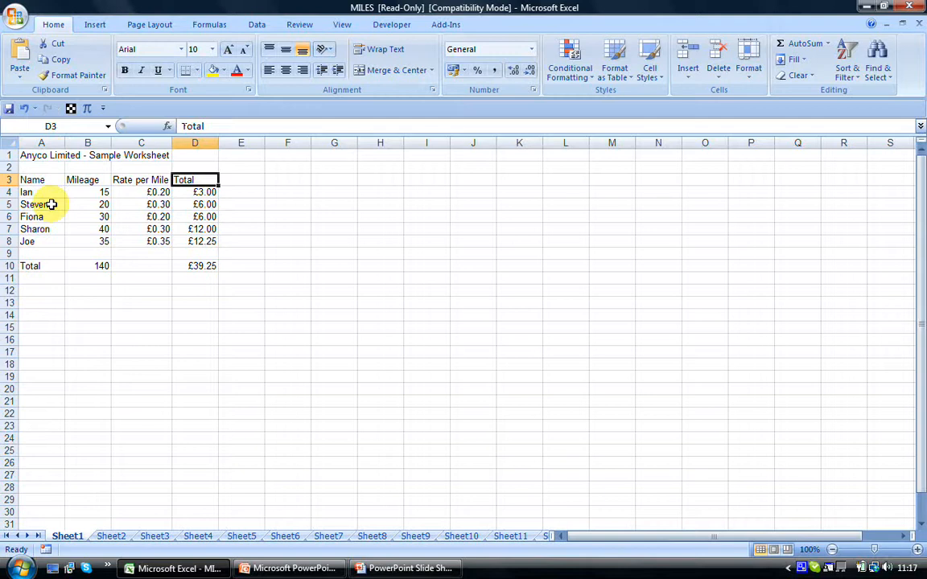
key(Down)
key(Down)
key(Down)
key(Down)
key(Down)
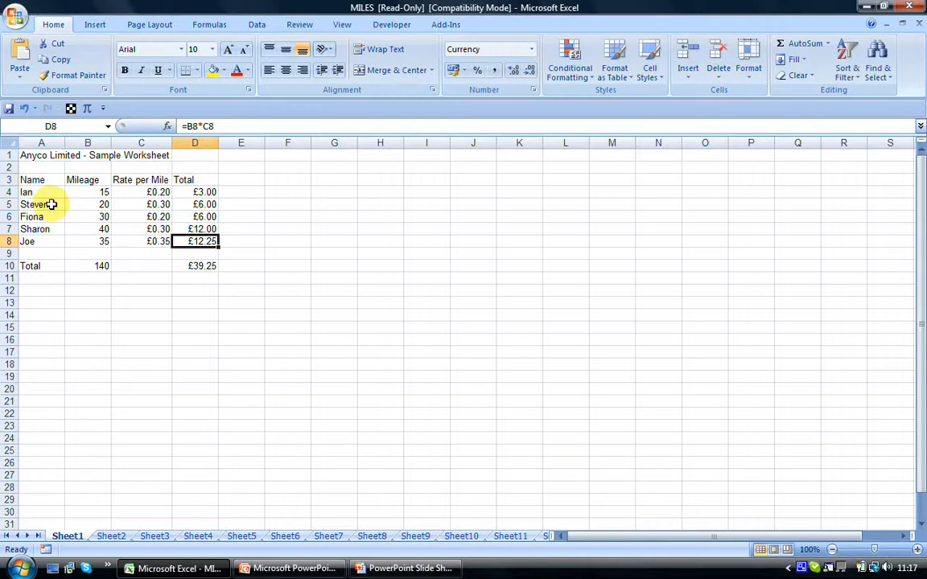
key(Home)
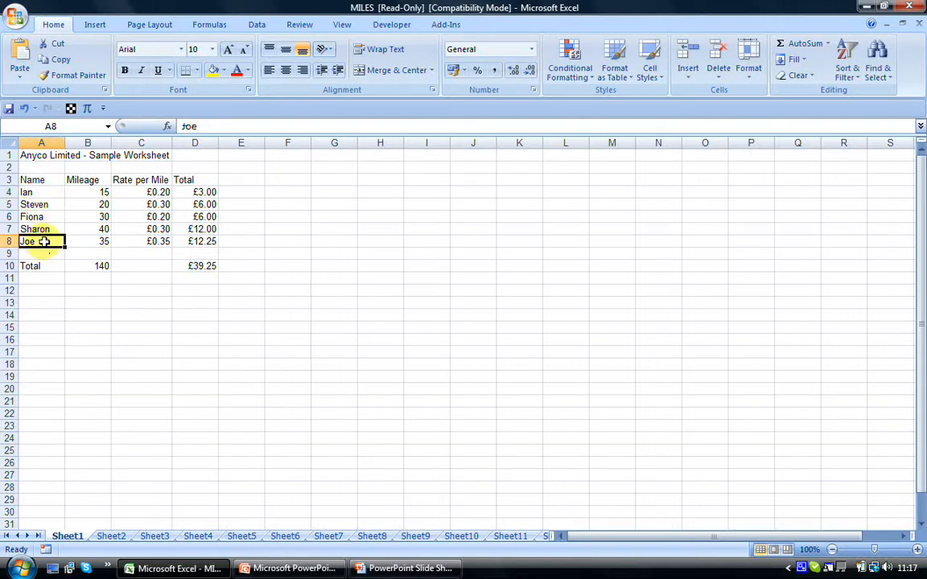
Move down to the Total label in A10 and return to cell A8.
key(Down)
key(Down)
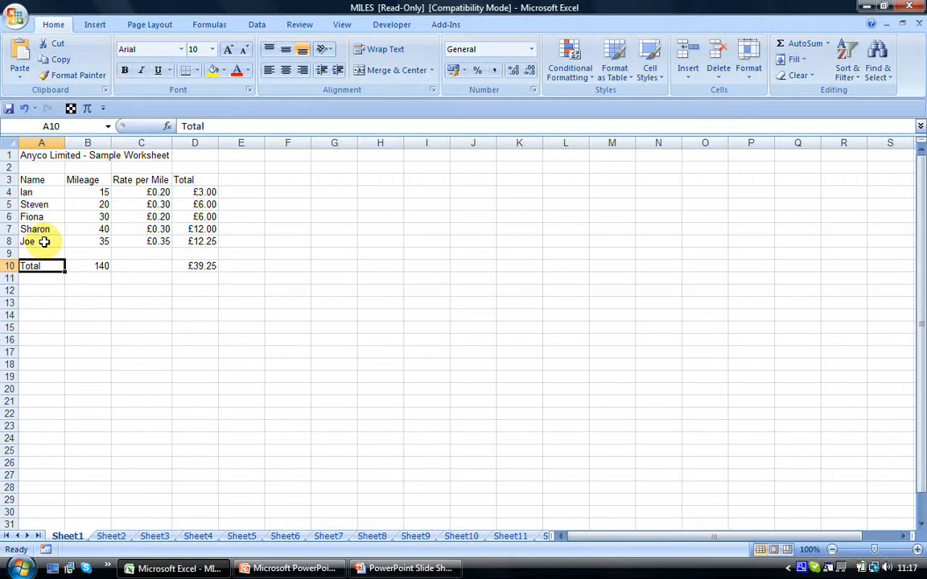
click(44, 241)
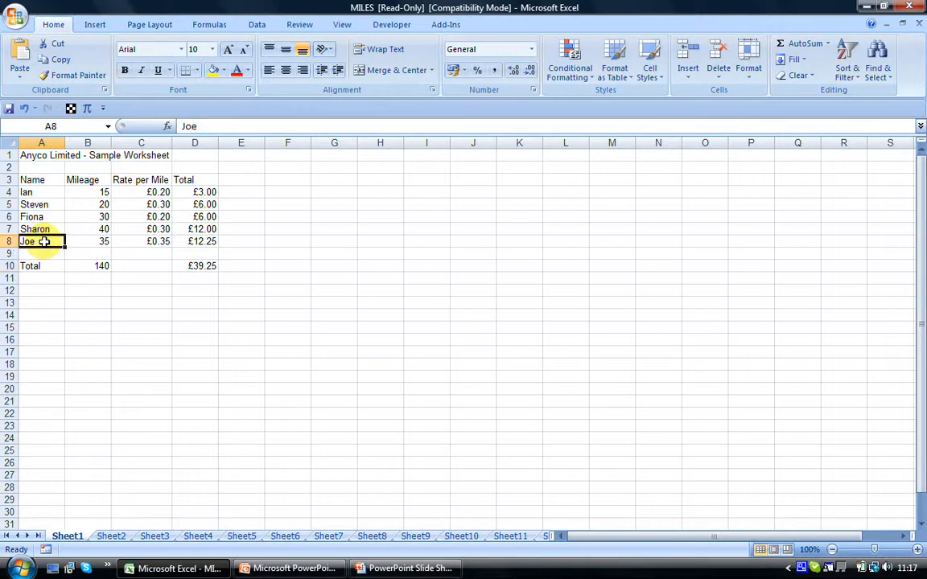
Move up to the Name header in A3 and select the entire contiguous table A3:D8.
key(Up)
key(Up)
key(Up)
key(Up)
key(Up)
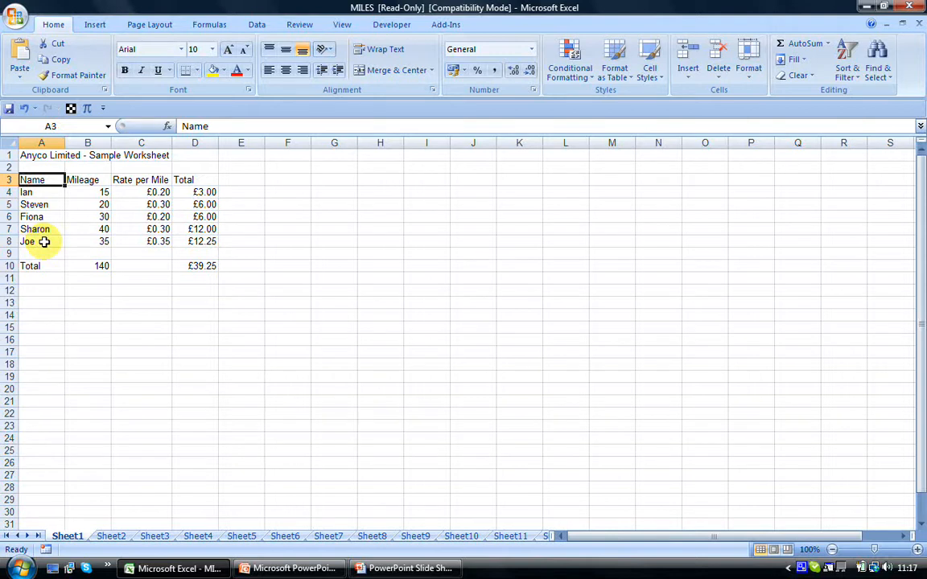
key(ctrl+a)
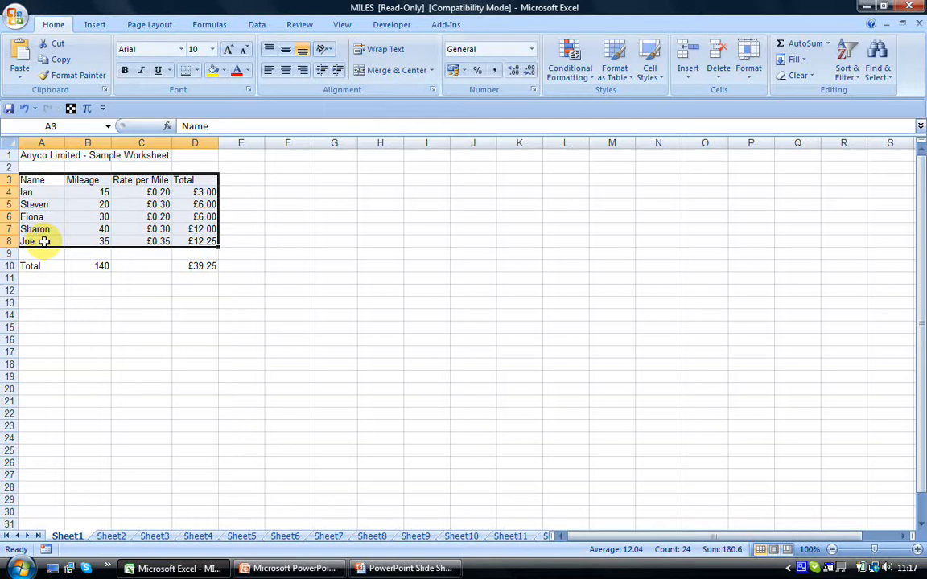
Extend a selection from A3 across and down to D8, and shrink it by one column and one row to A3:C7.
key(Left)
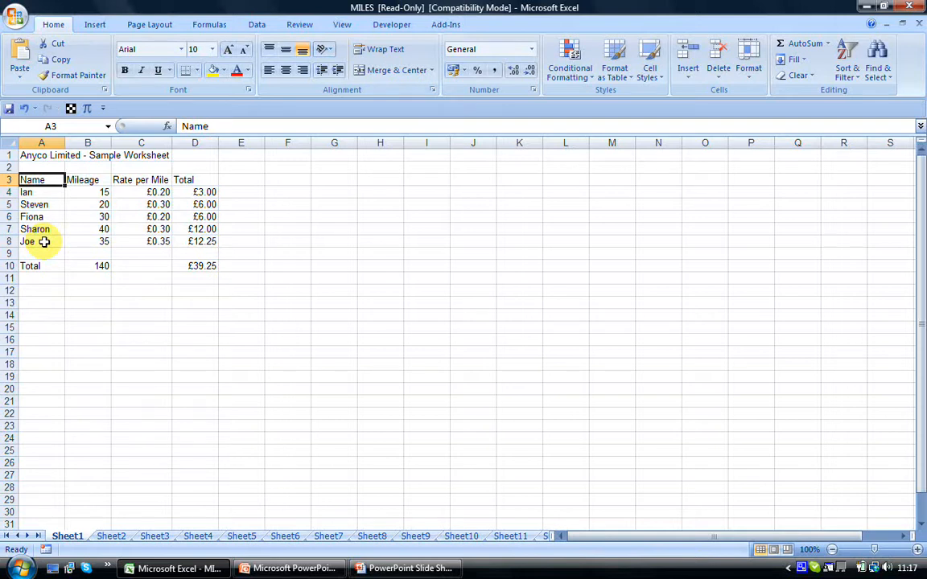
key(shift+Right)
key(shift+Right)
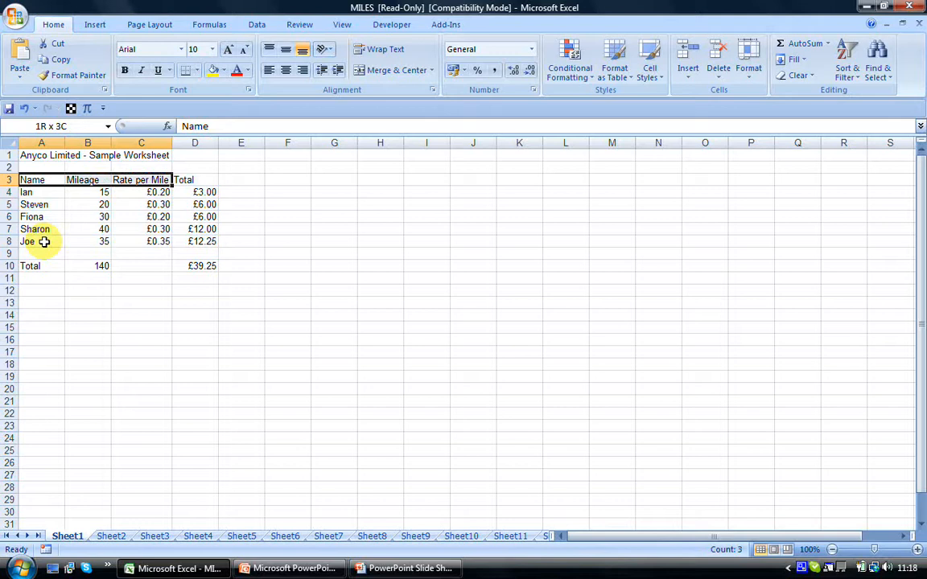
key(shift+Right)
key(shift+Down)
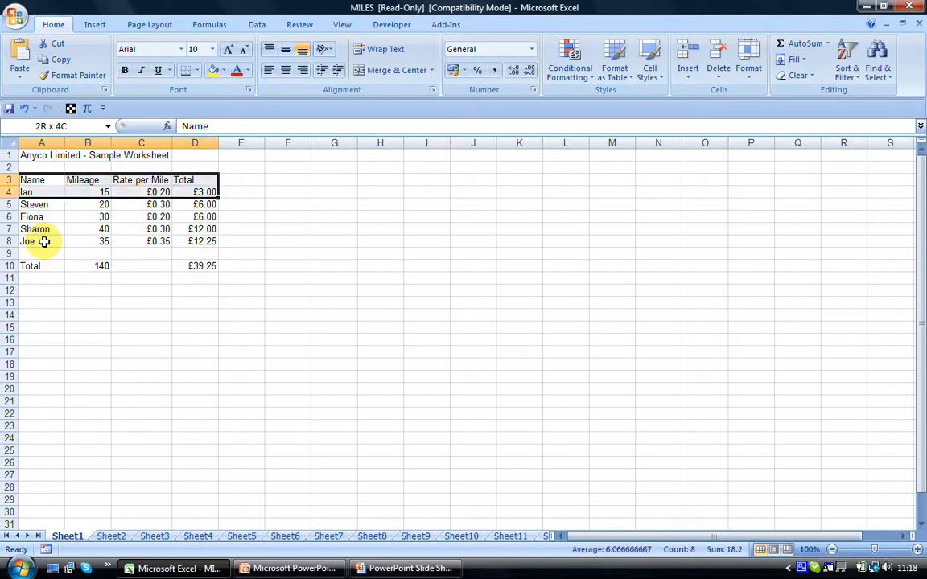
key(shift+Down)
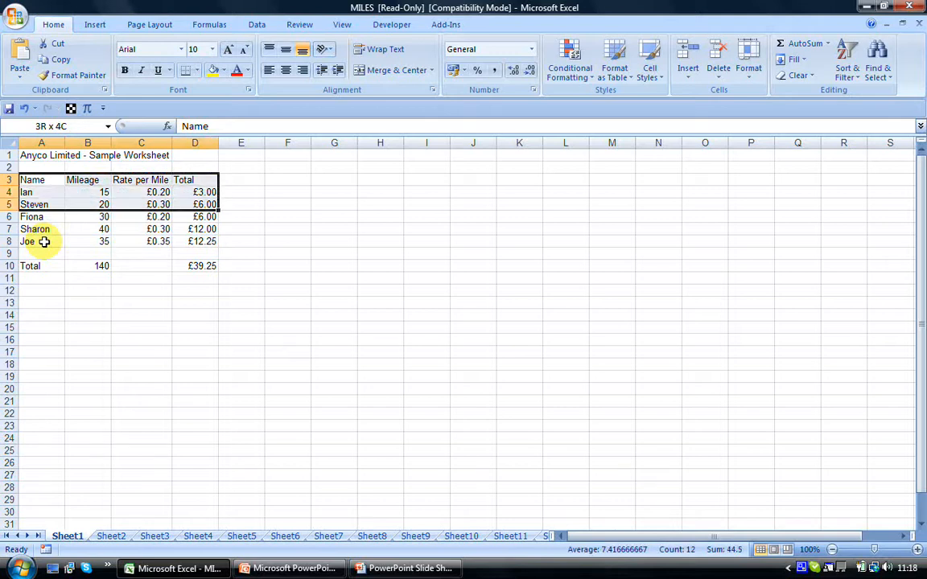
key(shift+Down)
key(shift+Down)
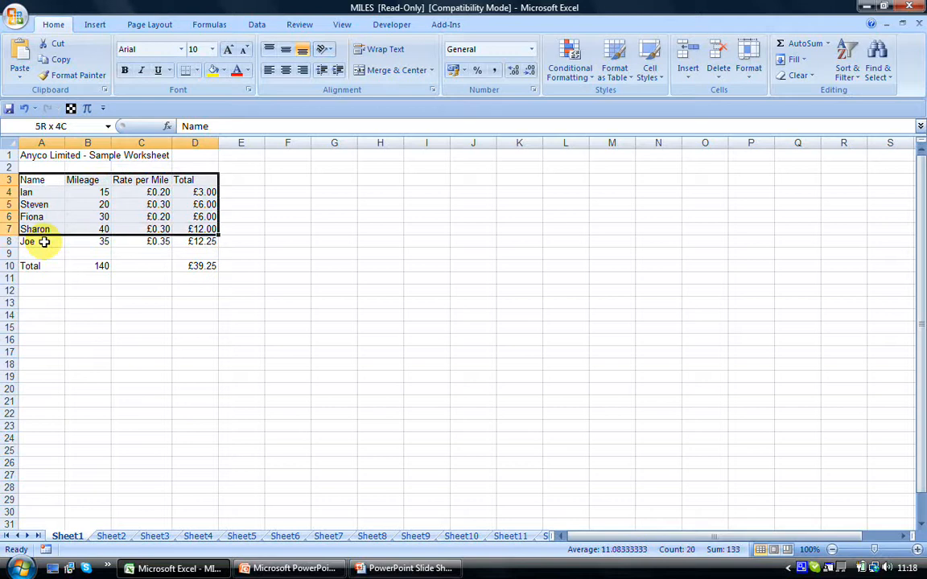
key(shift+Down)
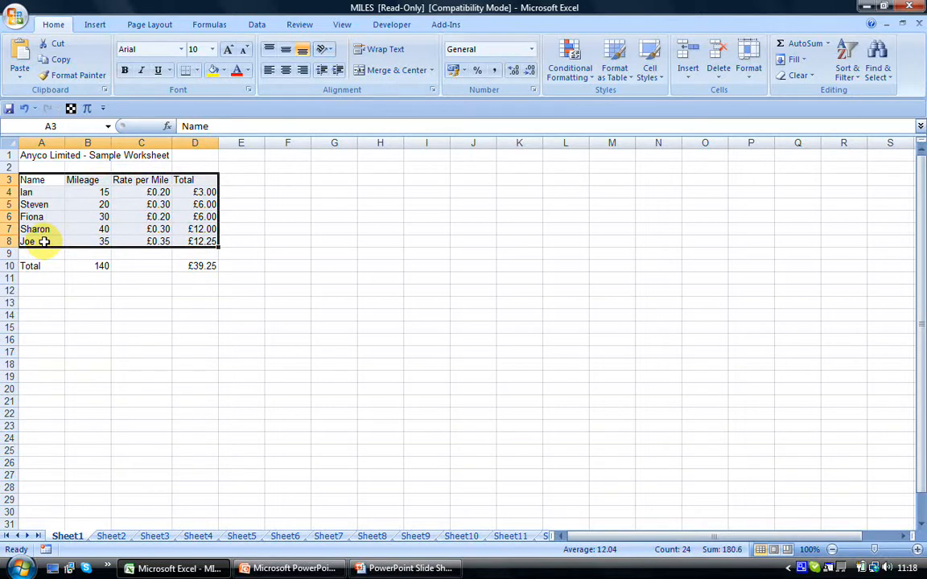
key(shift+Left)
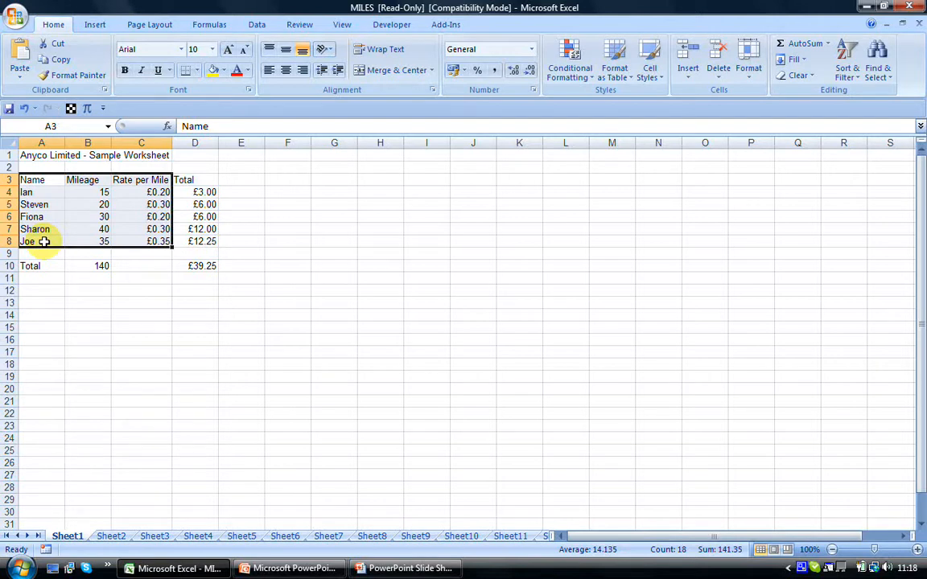
key(shift+Up)
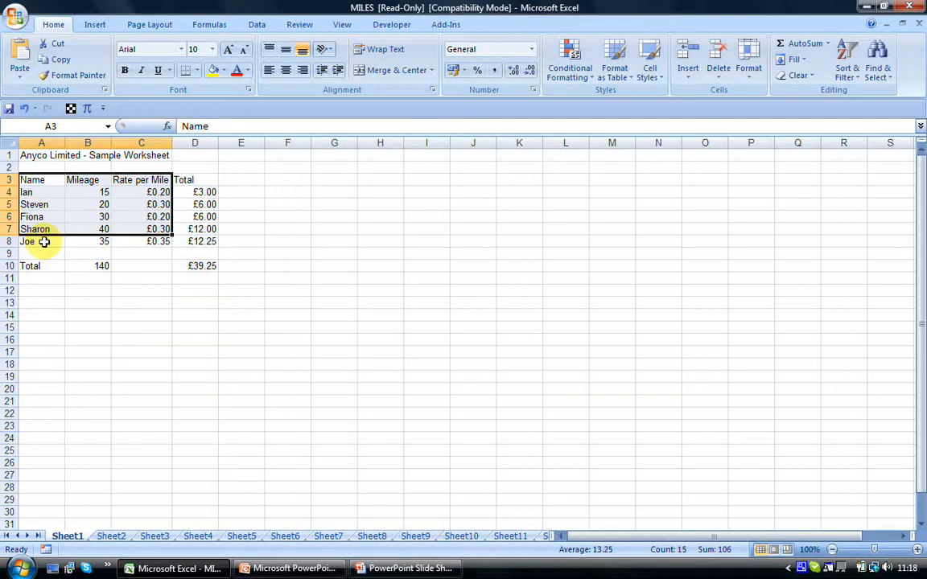
Start a fresh selection at A3, extending it over the header row to D3 and down to D8.
click(54, 179)
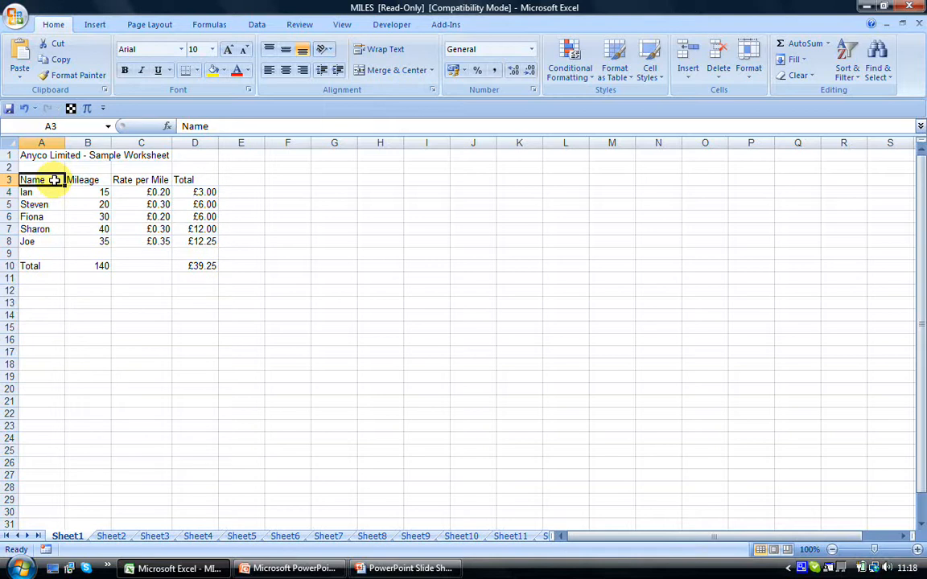
key(shift+Right)
key(shift+Right)
key(shift+Right)
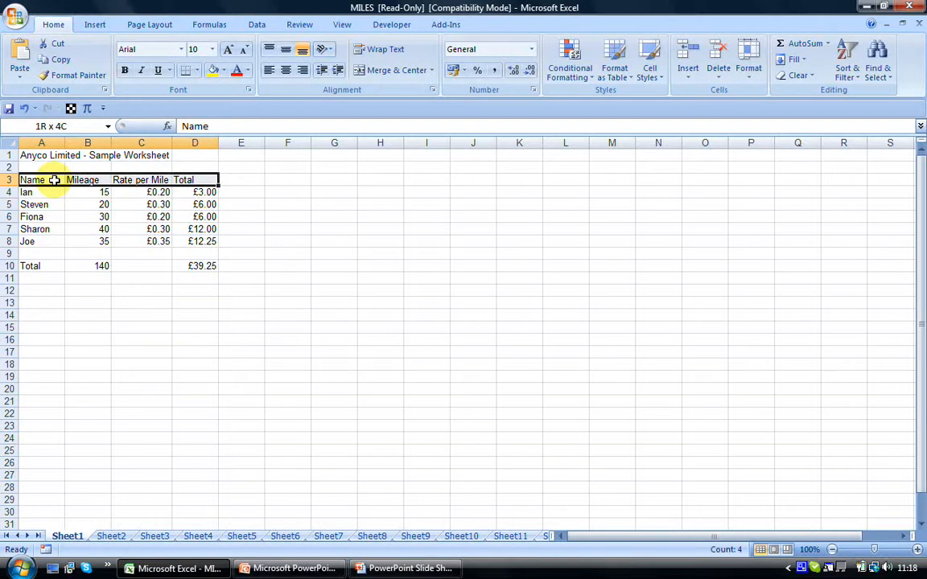
key(shift+Down)
key(shift+Down)
key(shift+Down)
key(shift+Down)
key(shift+Down)
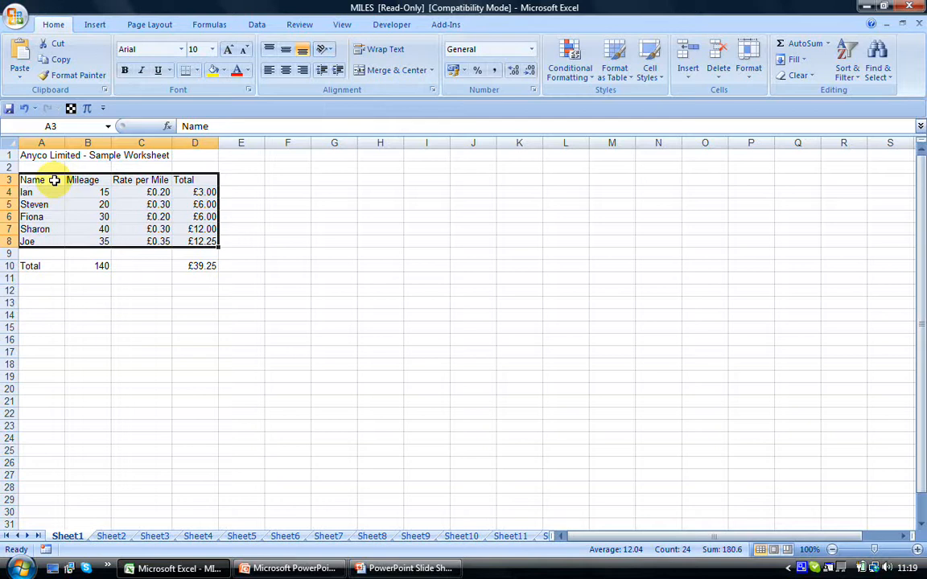
Move to the last used cell D10 and back to A1, and select the entire worksheet.
key(ctrl+End)
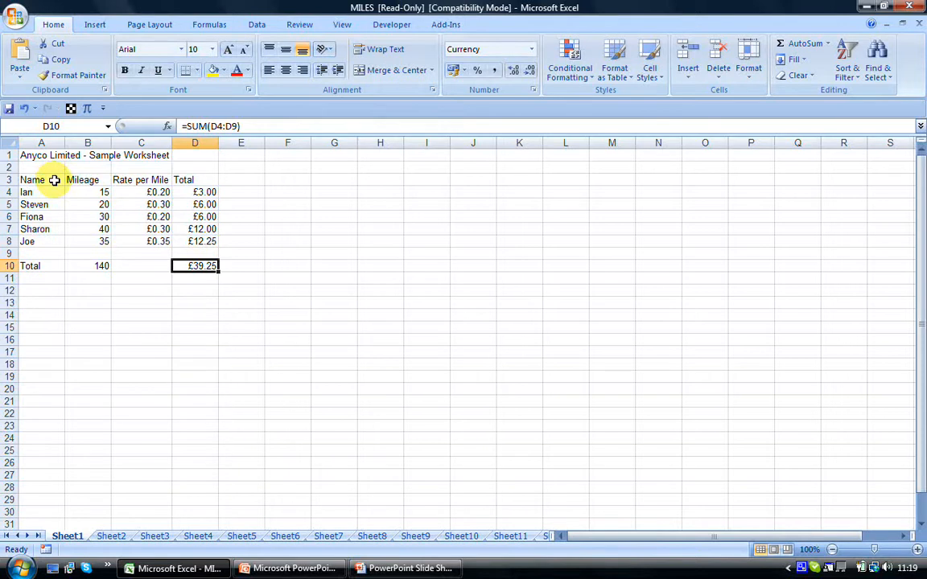
key(ctrl+Home)
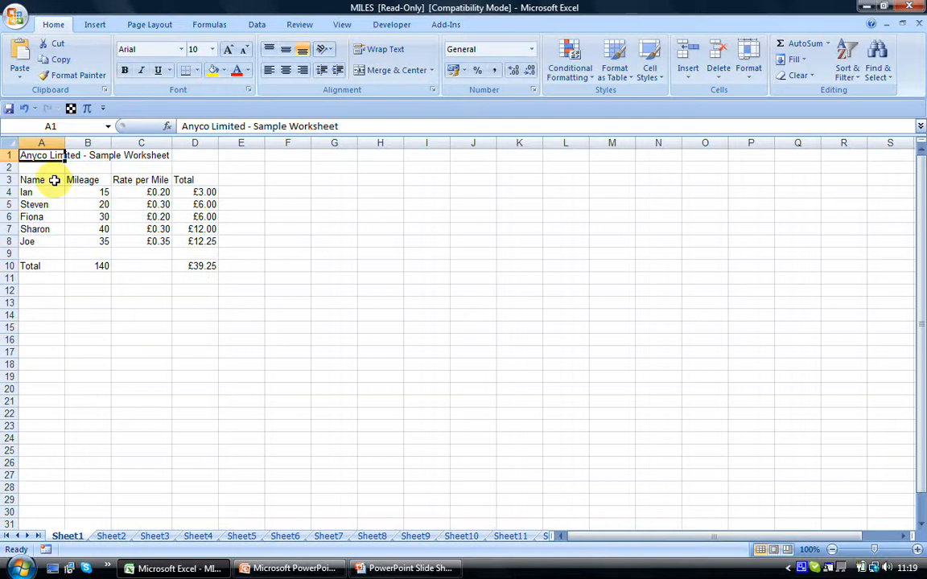
click(10, 143)
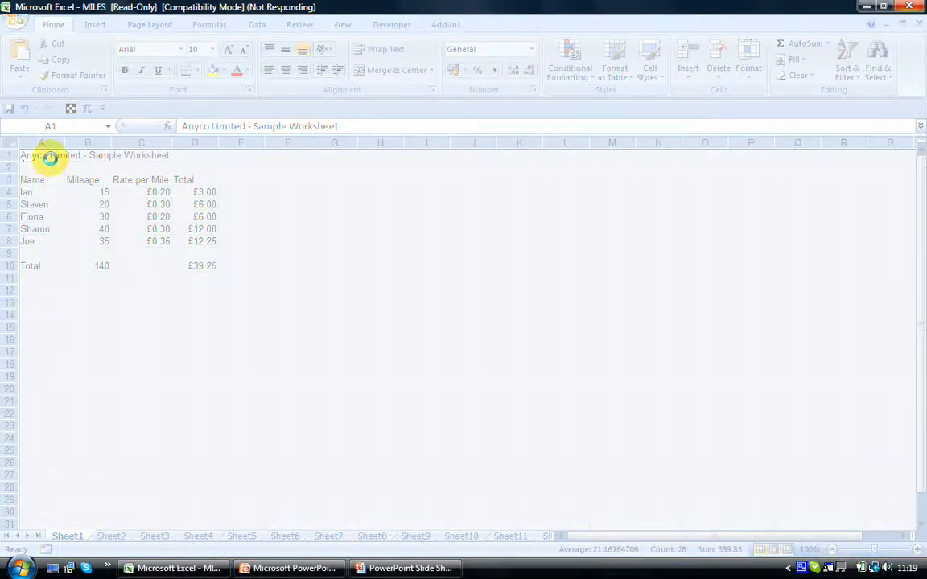
Clear the full-sheet selection and select all used cells from the last cell D10 back to A1.
click(50, 156)
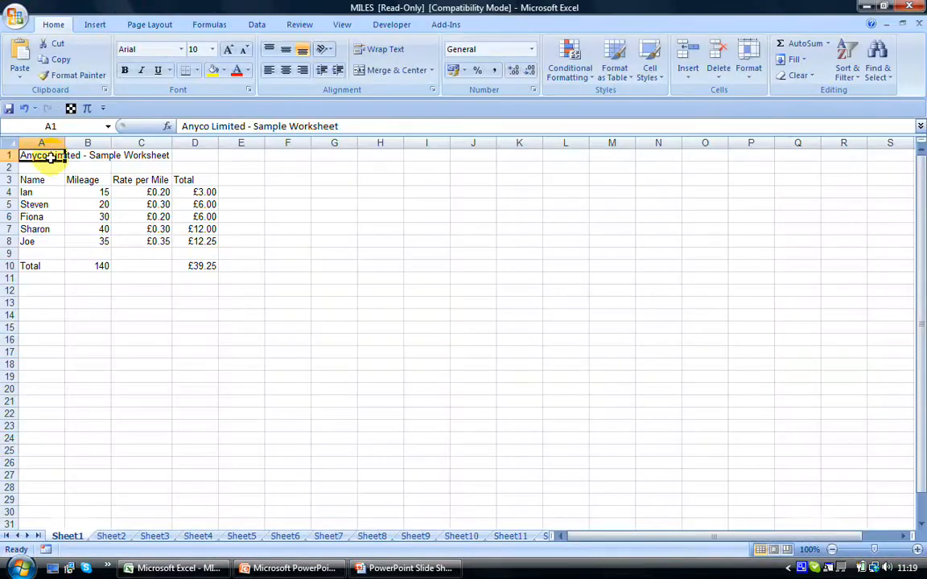
key(ctrl+End)
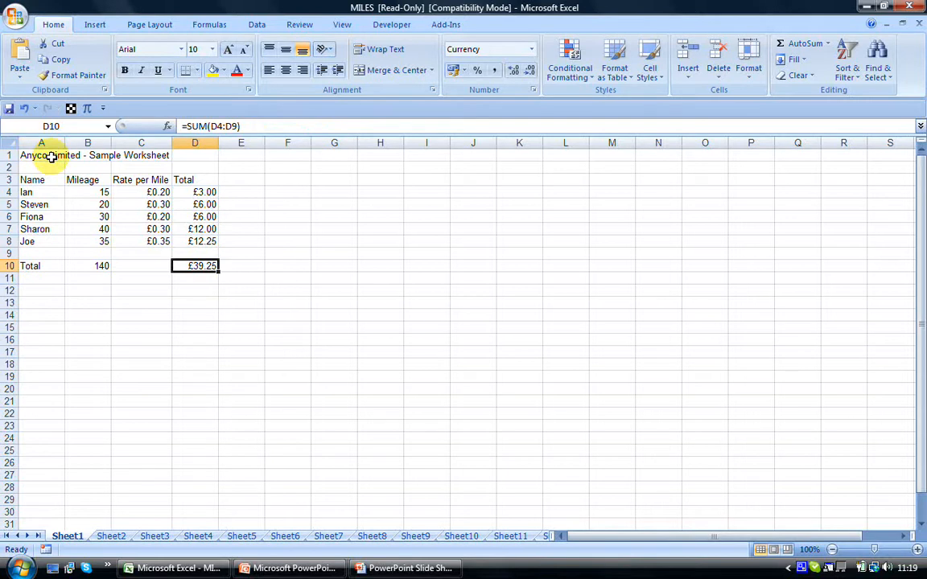
shift+click(50, 157)
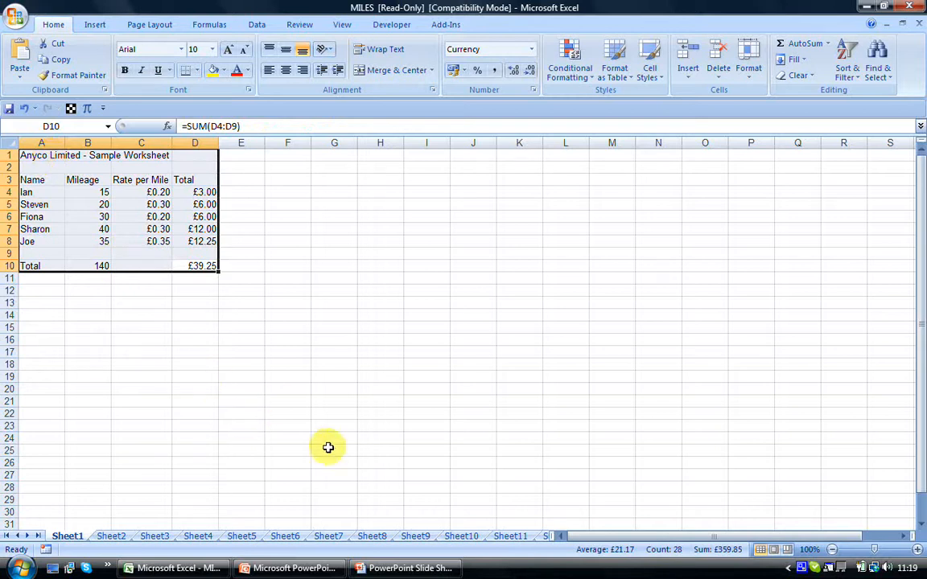
Switch to the PowerPoint slide show and return to the MILES workbook in Excel.
click(409, 568)
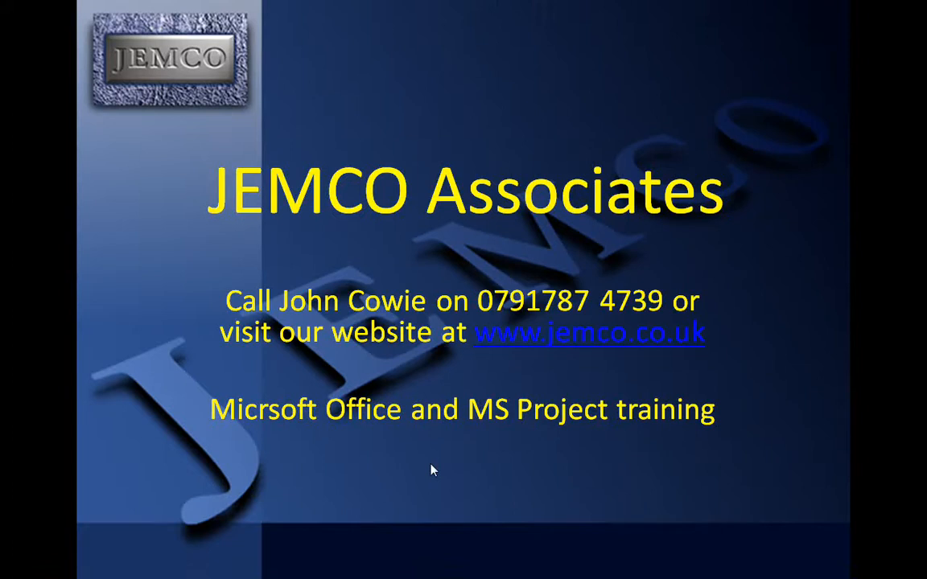
key(alt+Tab)
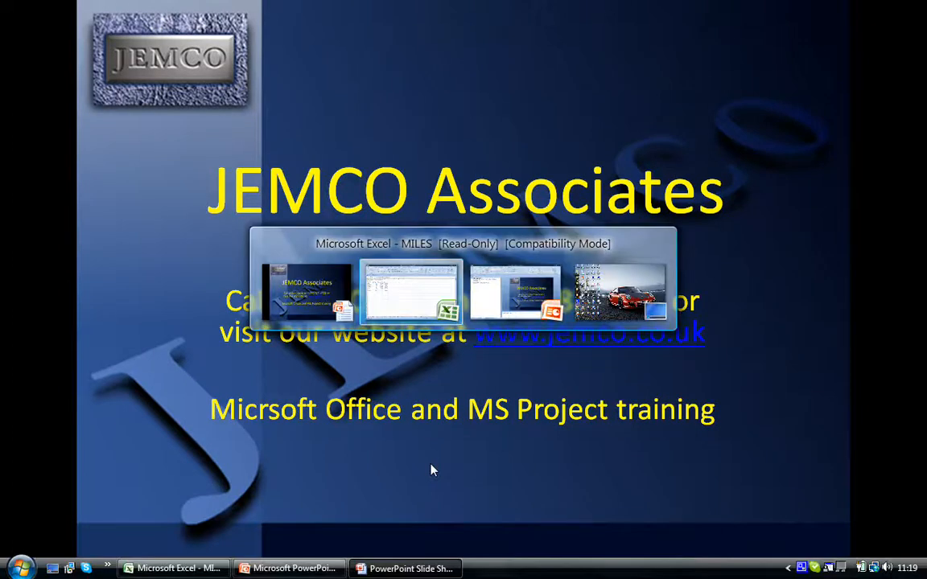